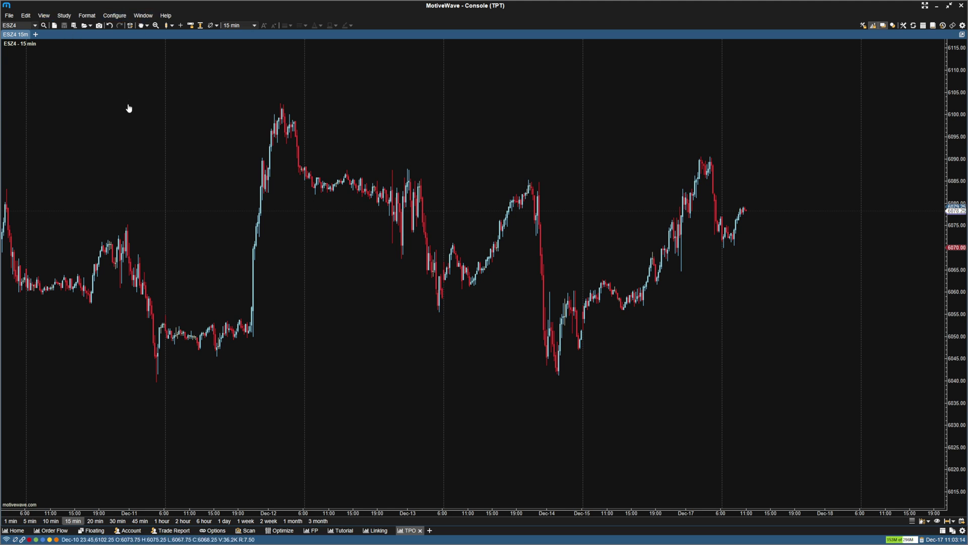
Step: Add the Time Price Opportunity (TPO) study with default 1-day, 30-minute settings to the ESZ4 chart
mouse_move(387, 383)
mouse_down()
mouse_move(346, 391)
mouse_move(372, 379)
mouse_up()
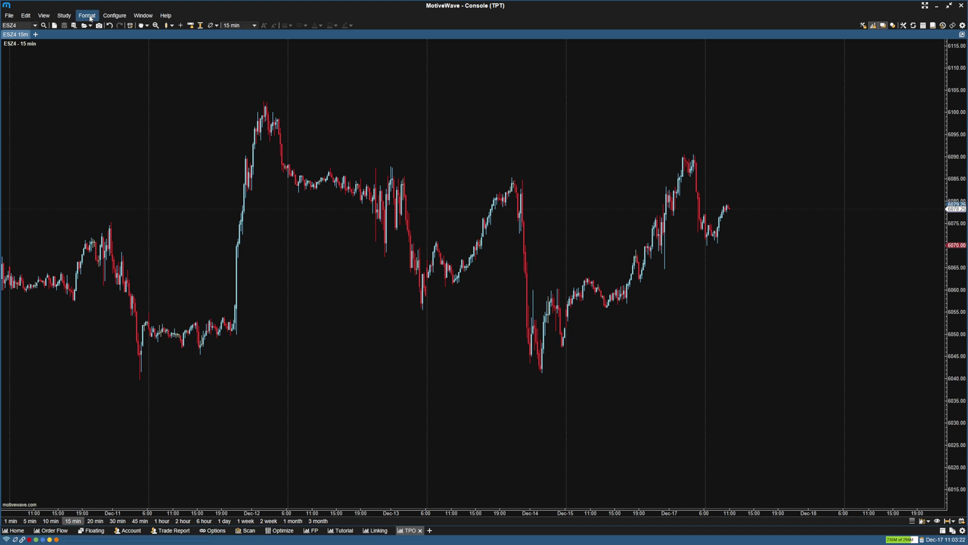
click(67, 17)
mouse_move(64, 107)
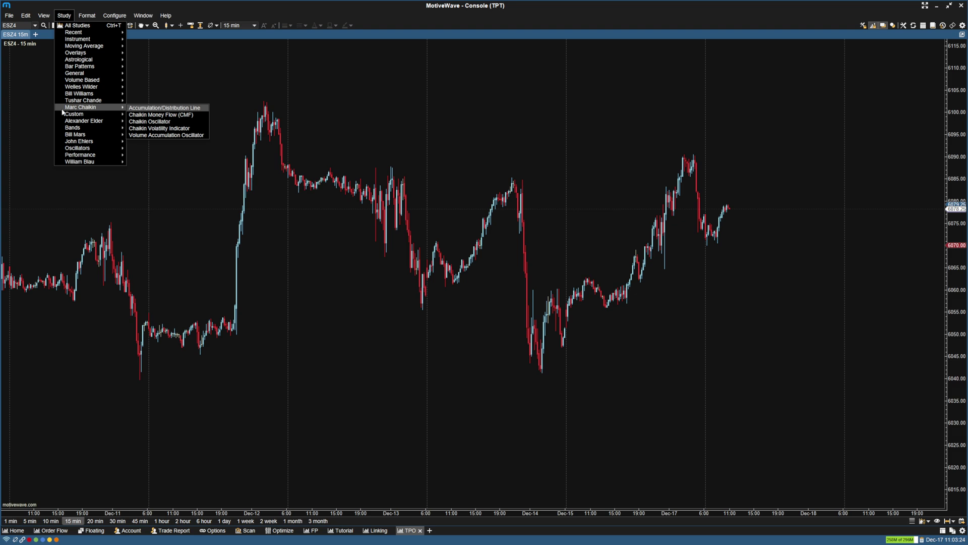
mouse_move(88, 79)
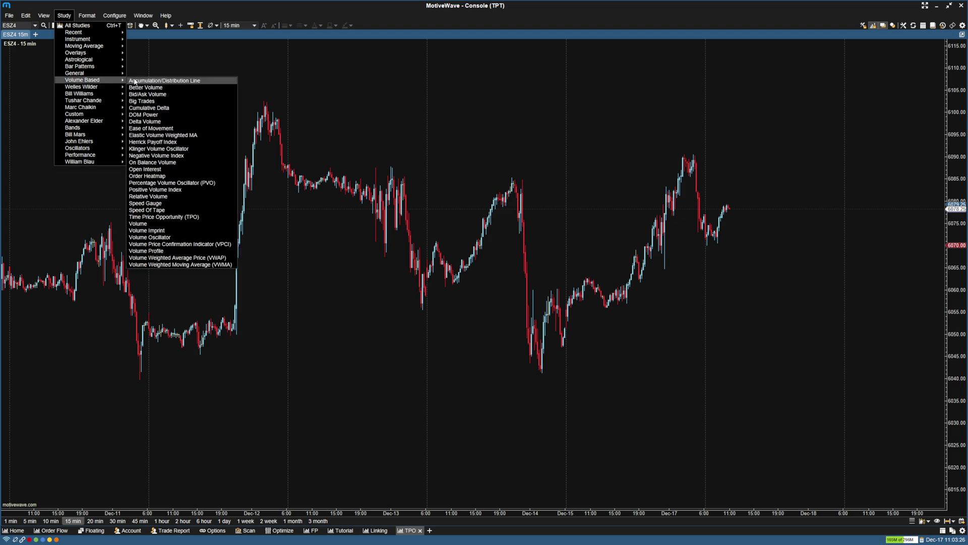
click(168, 218)
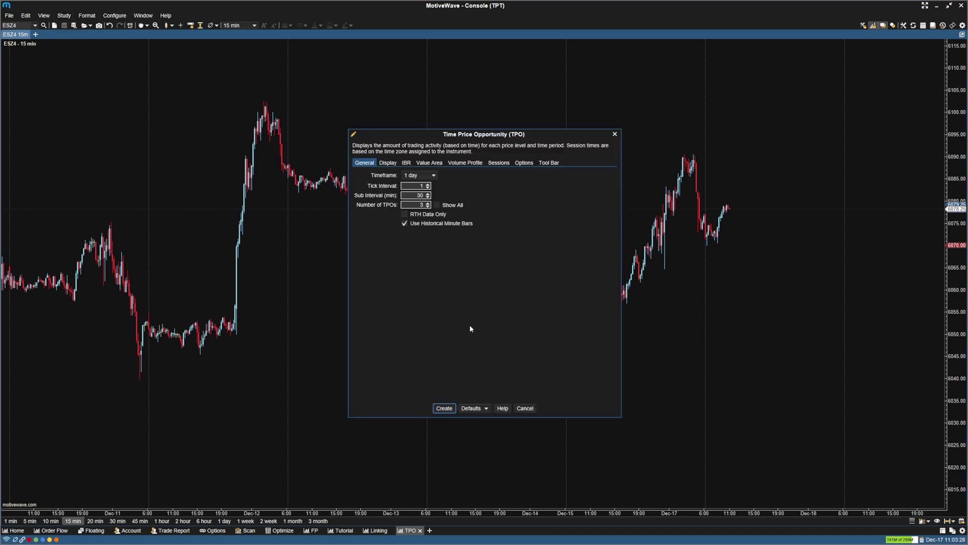
click(443, 408)
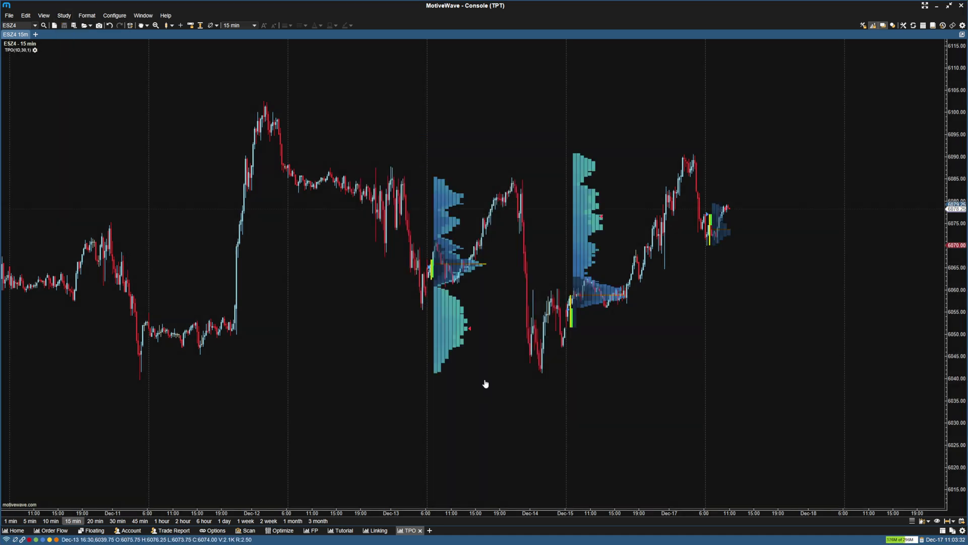
mouse_move(484, 384)
mouse_down()
mouse_move(520, 373)
mouse_move(508, 372)
mouse_up()
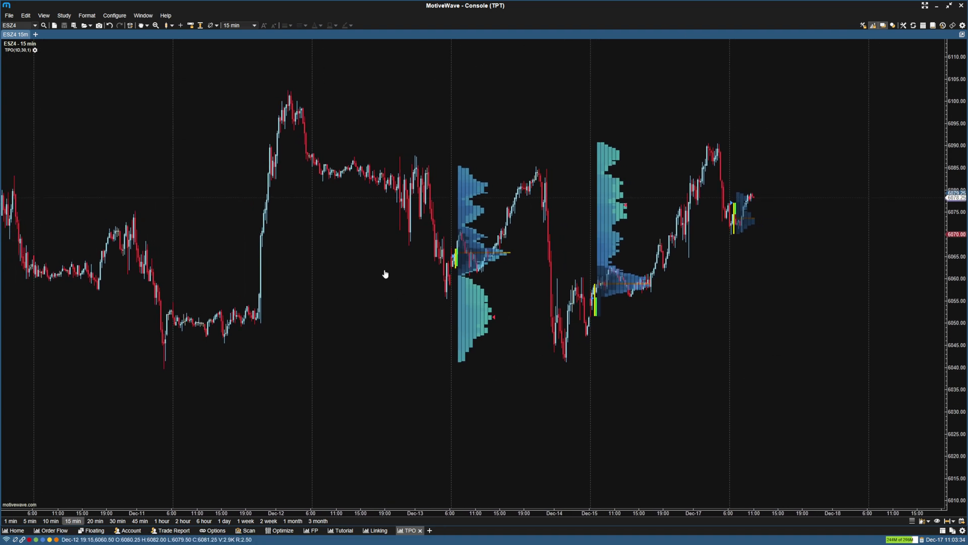
Step: Enable Show All in the TPO settings so every day gets a profile, keeping the 1-day timeframe
click(35, 50)
click(102, 158)
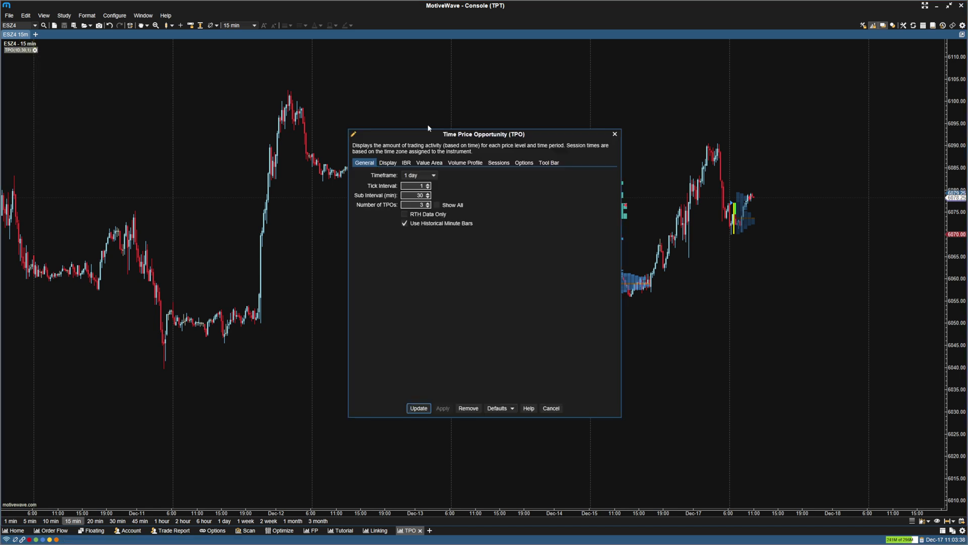
drag(437, 139, 348, 140)
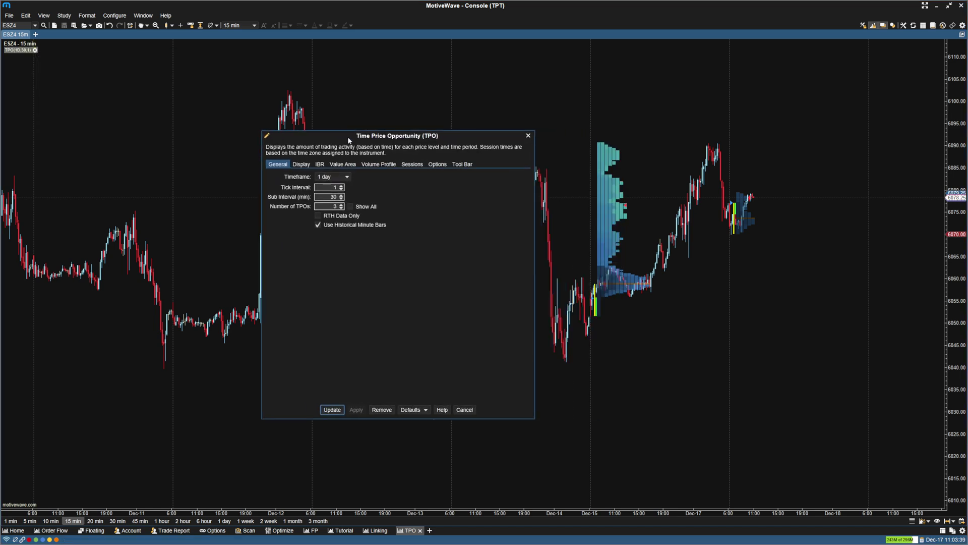
click(348, 207)
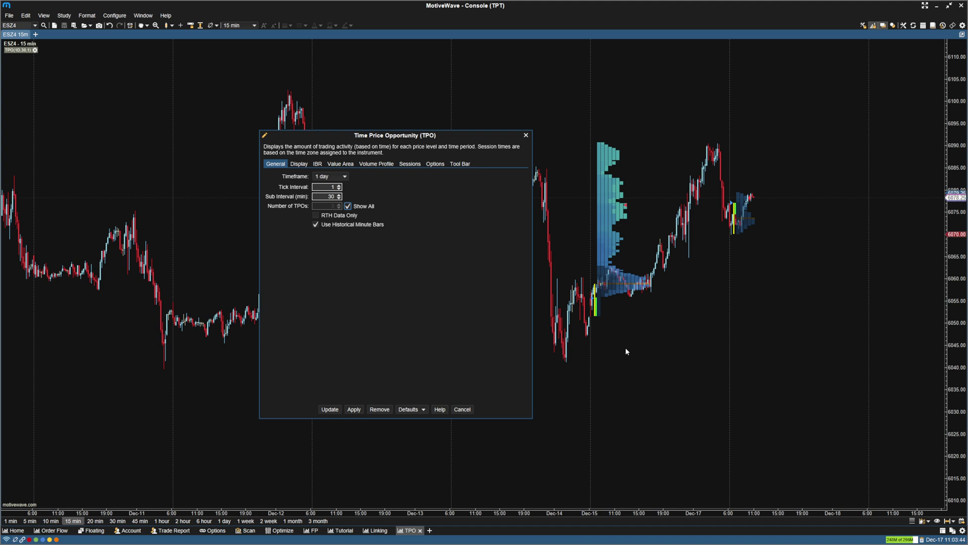
click(354, 409)
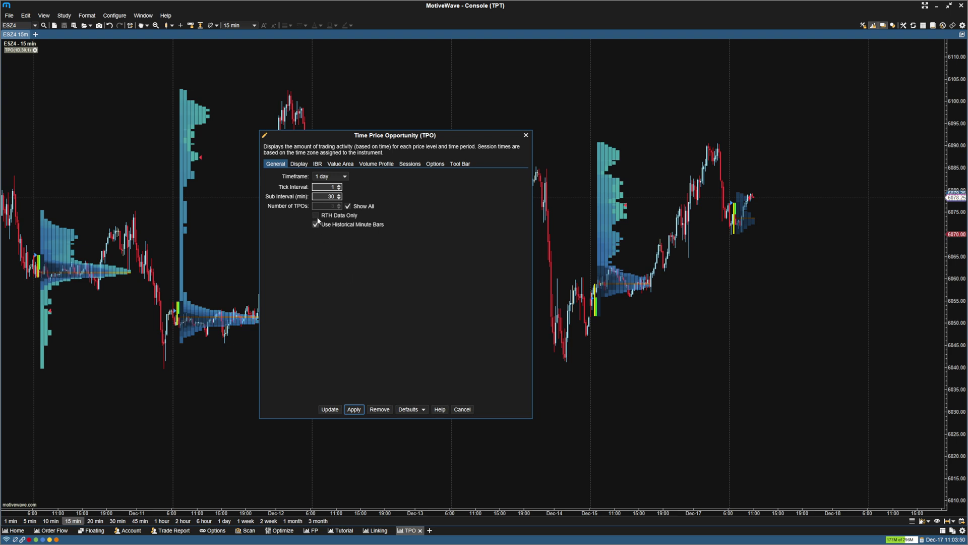
click(324, 177)
click(324, 176)
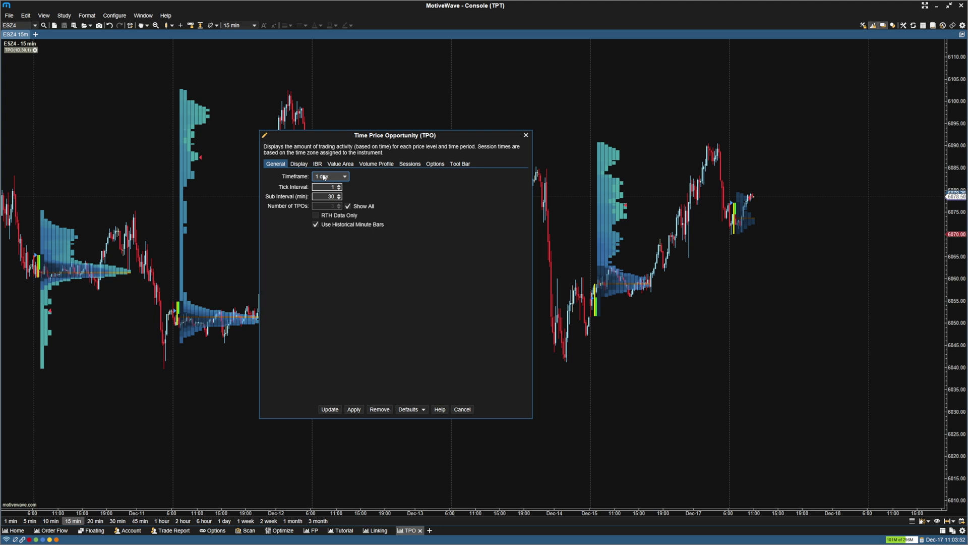
click(307, 167)
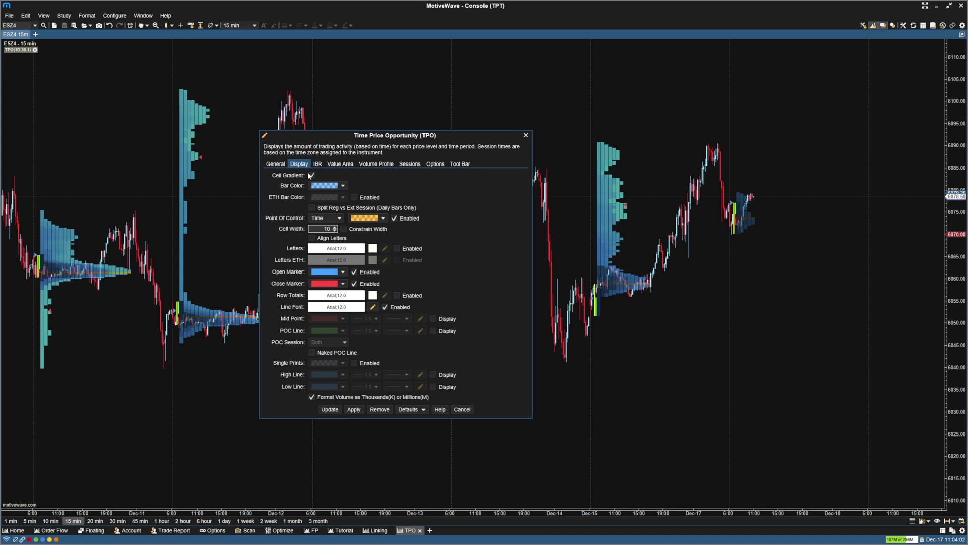
Step: Split each TPO profile into regular and extended sessions, leaving ETH Bar Color disabled
click(311, 208)
click(354, 409)
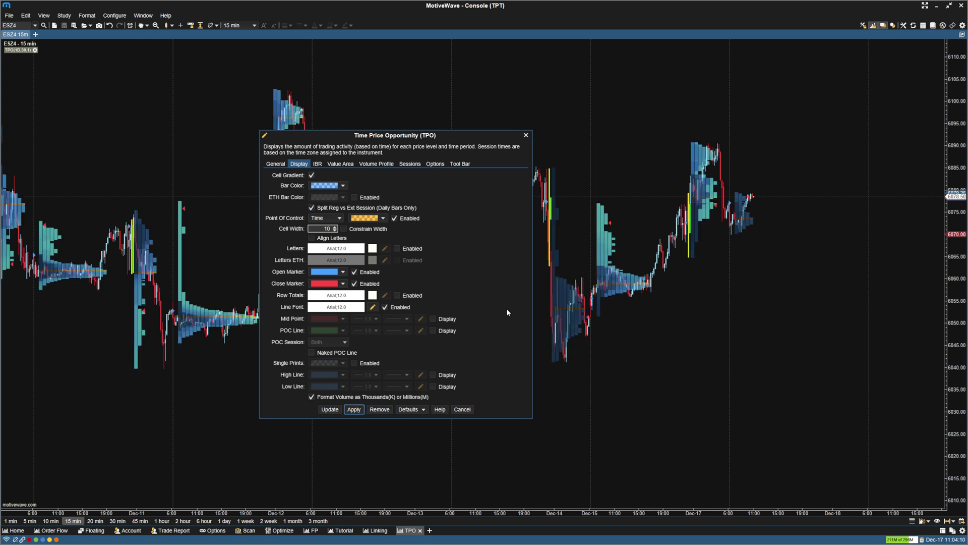
click(357, 199)
click(350, 411)
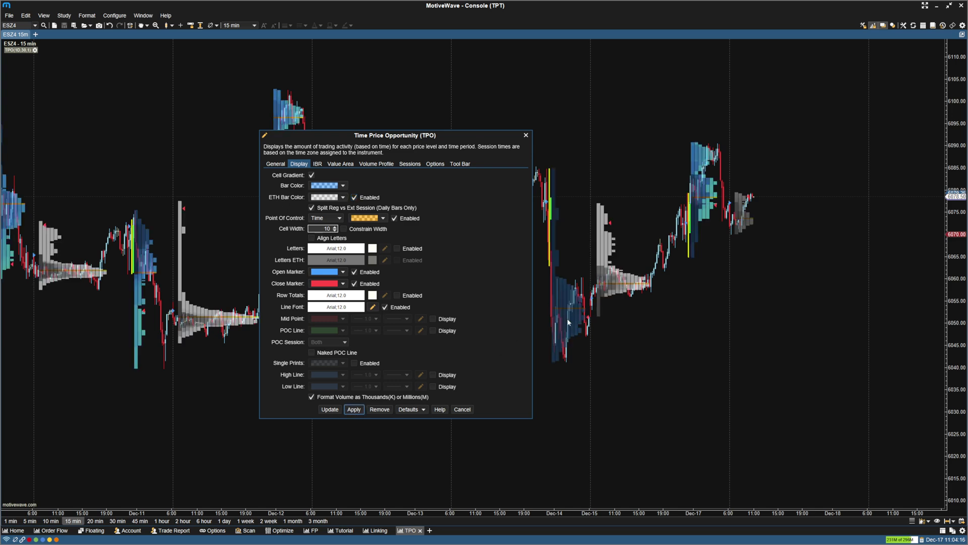
click(354, 198)
click(353, 410)
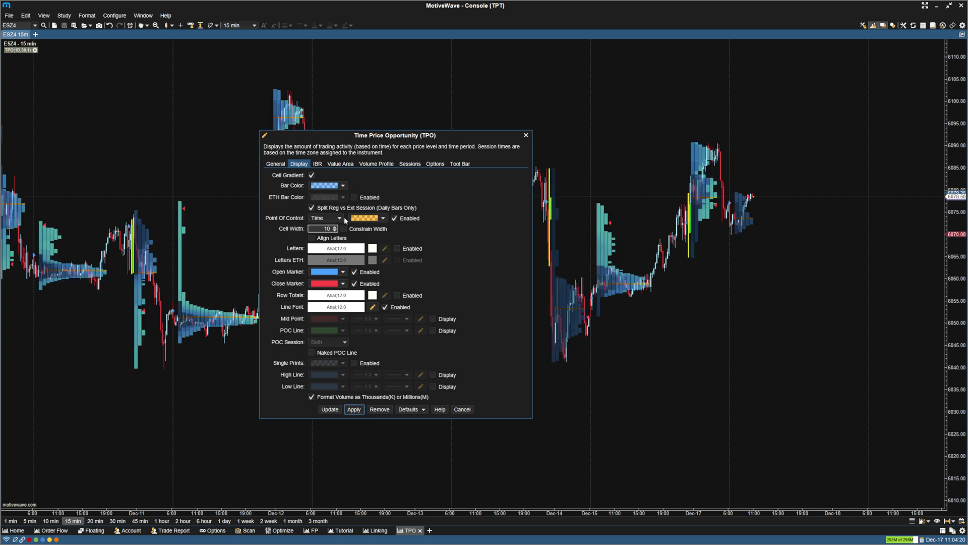
Step: Enable RTH Data Only and turn off Split Reg vs Ext Session
click(275, 164)
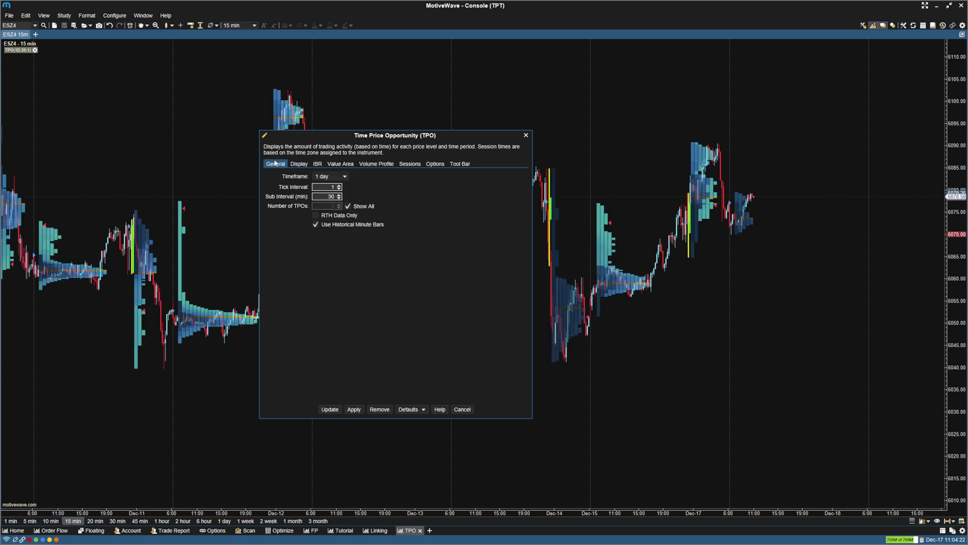
click(315, 215)
click(354, 410)
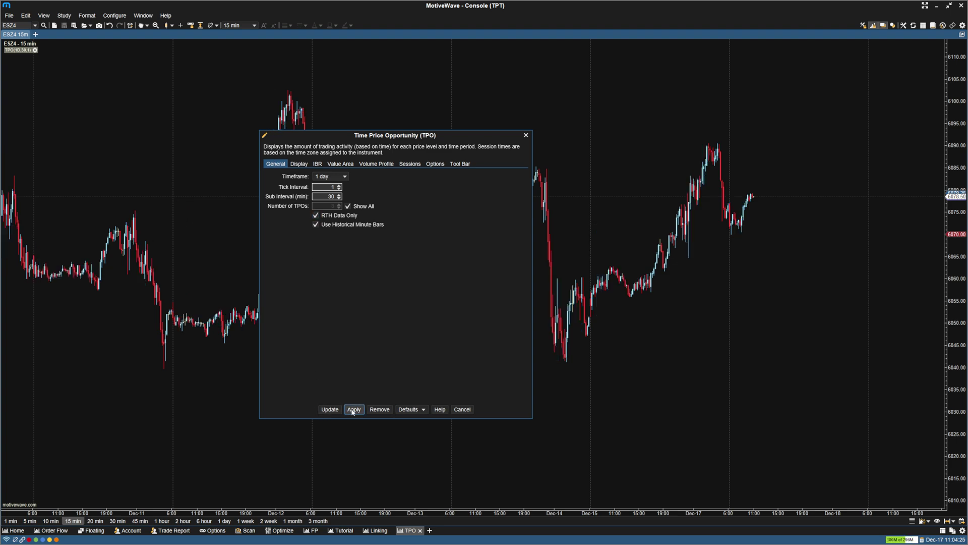
click(299, 164)
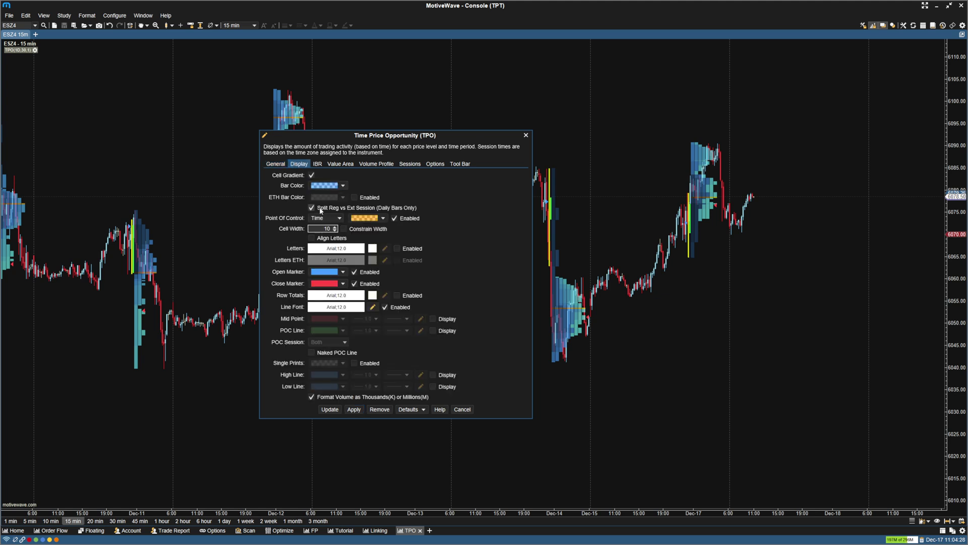
click(312, 208)
click(355, 410)
Step: Turn on Single Prints, trying Naked POC Line but leaving it off
click(354, 364)
click(354, 409)
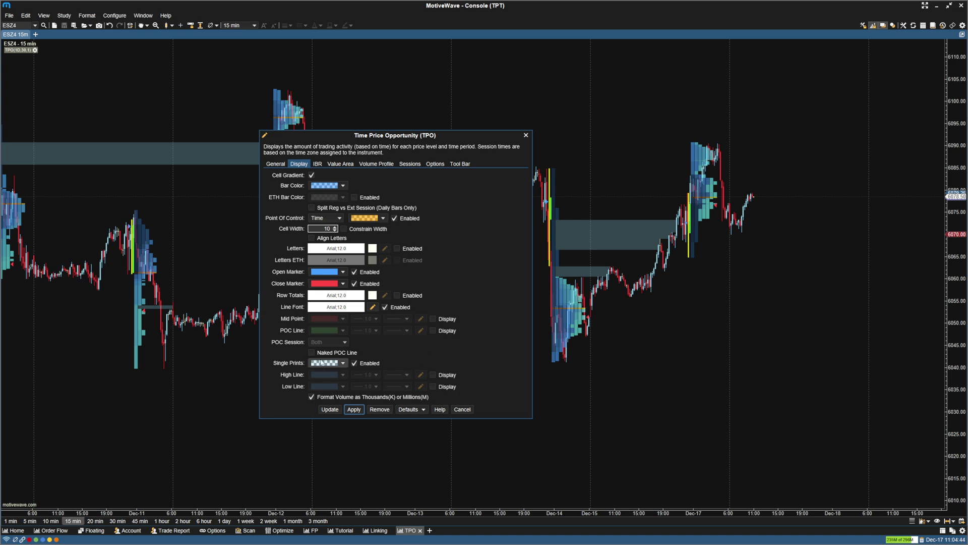
click(311, 352)
click(353, 411)
click(311, 353)
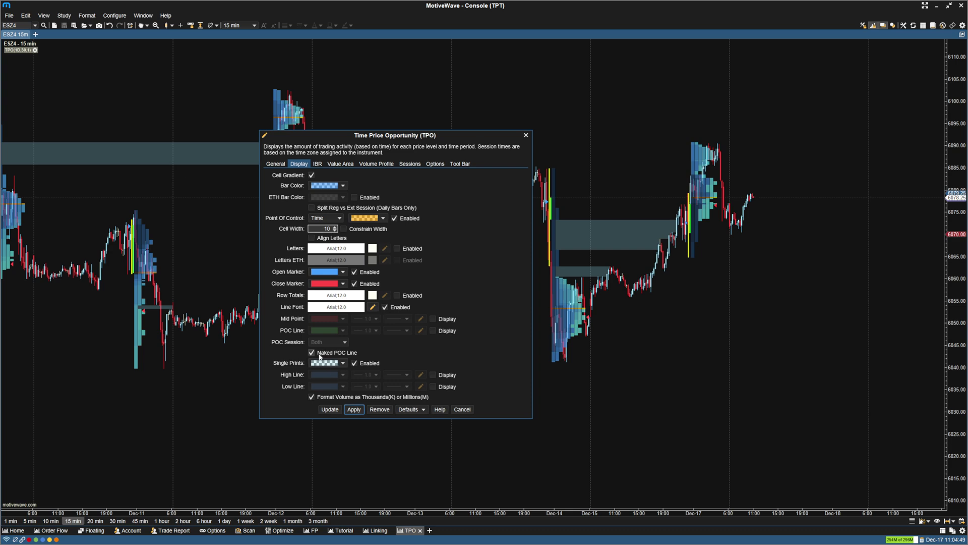
click(354, 410)
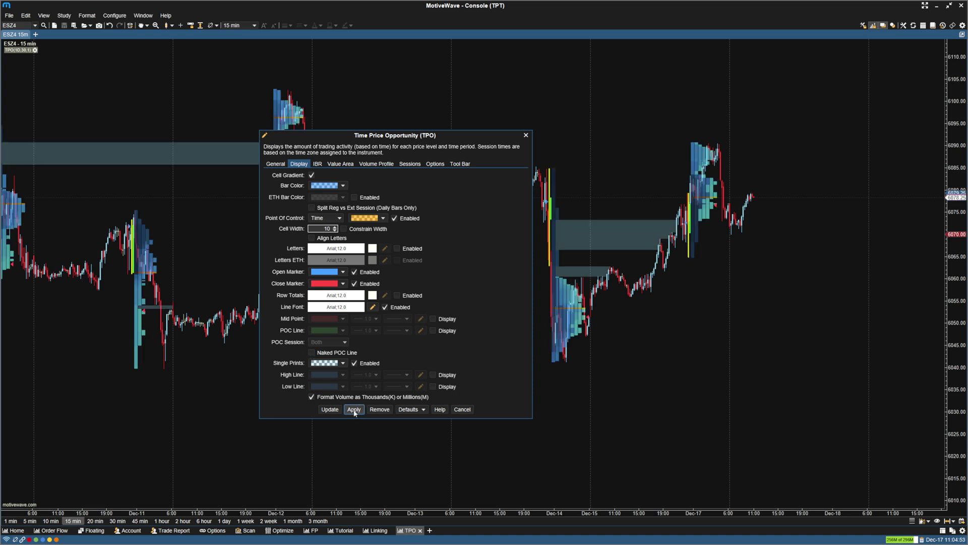
Step: Display High Line and Low Line on each TPO profile
click(433, 375)
click(432, 386)
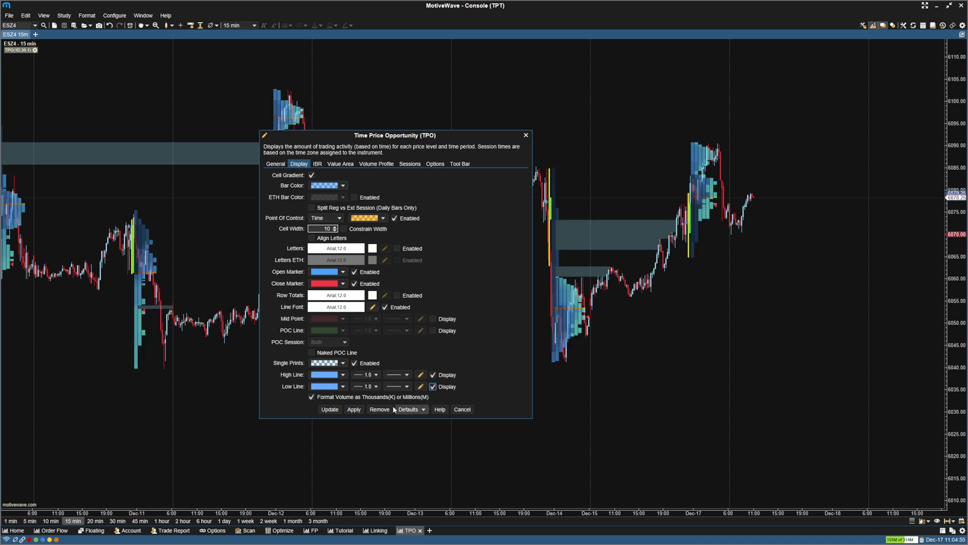
click(355, 410)
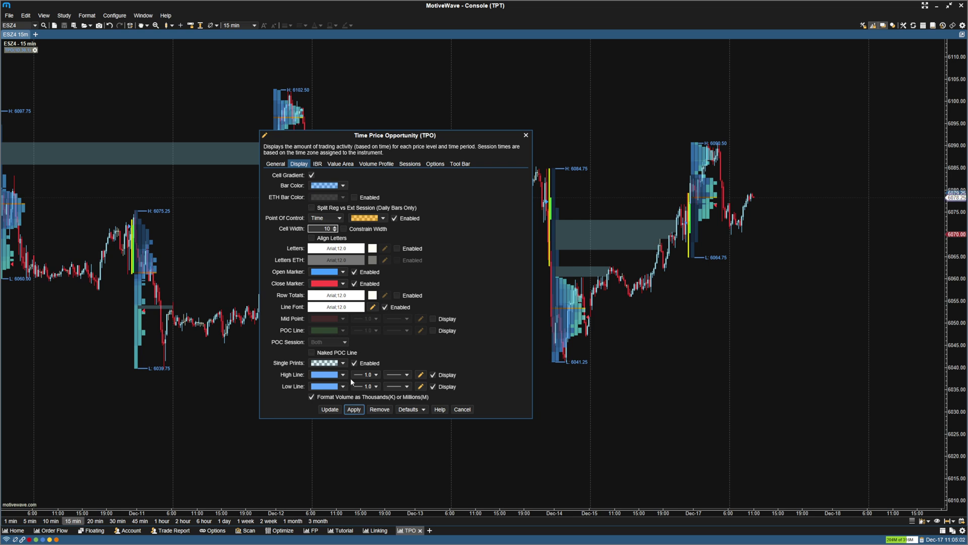
Step: Show the 70% value area on each profile with its range lines displayed
click(328, 165)
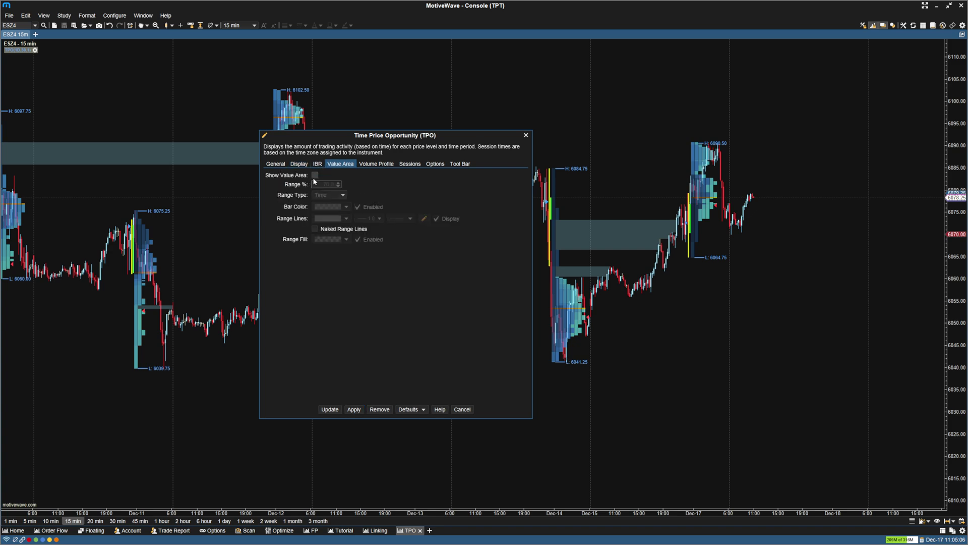
click(315, 175)
click(357, 411)
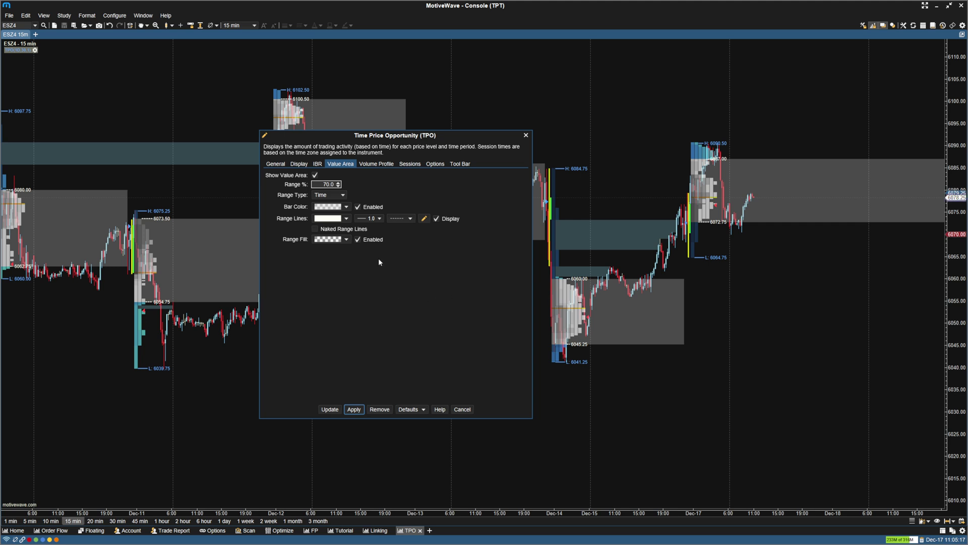
click(437, 218)
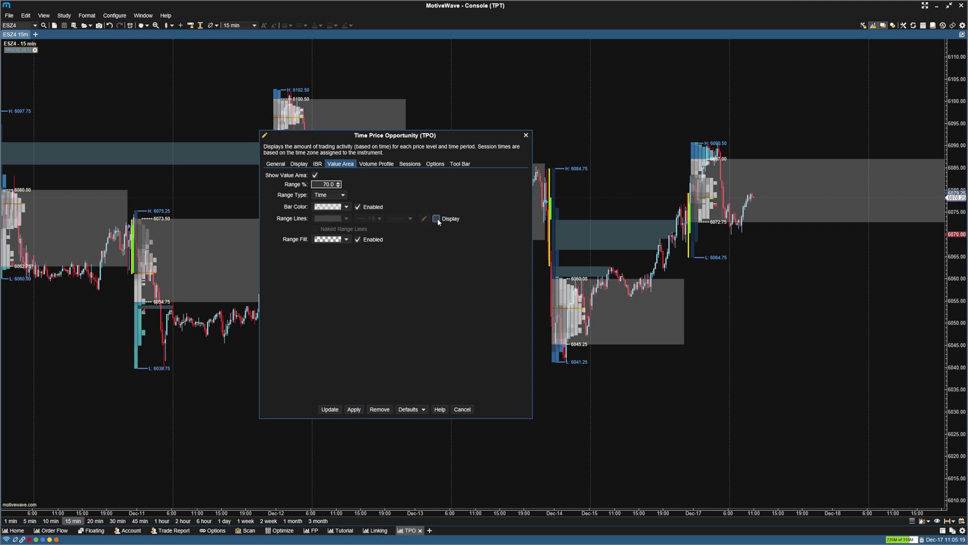
click(354, 409)
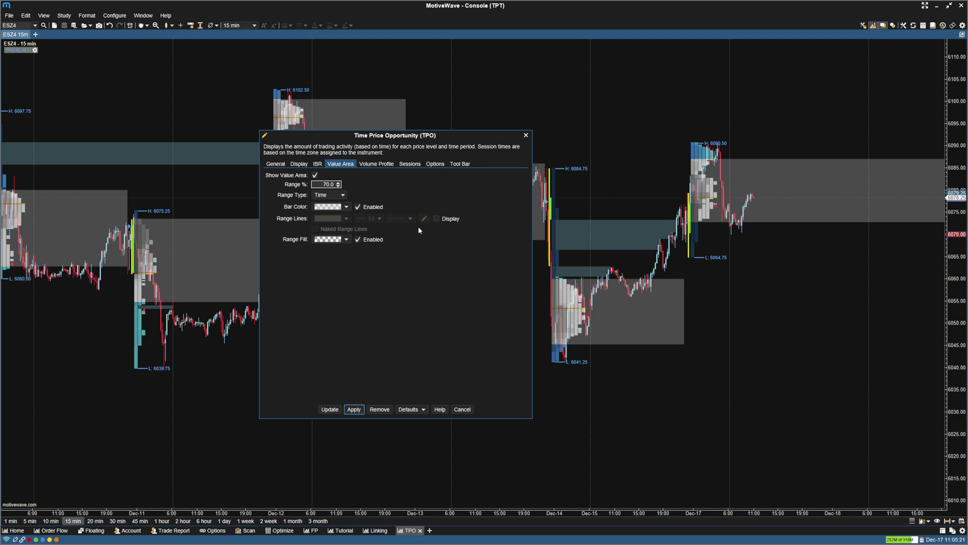
click(437, 218)
click(354, 409)
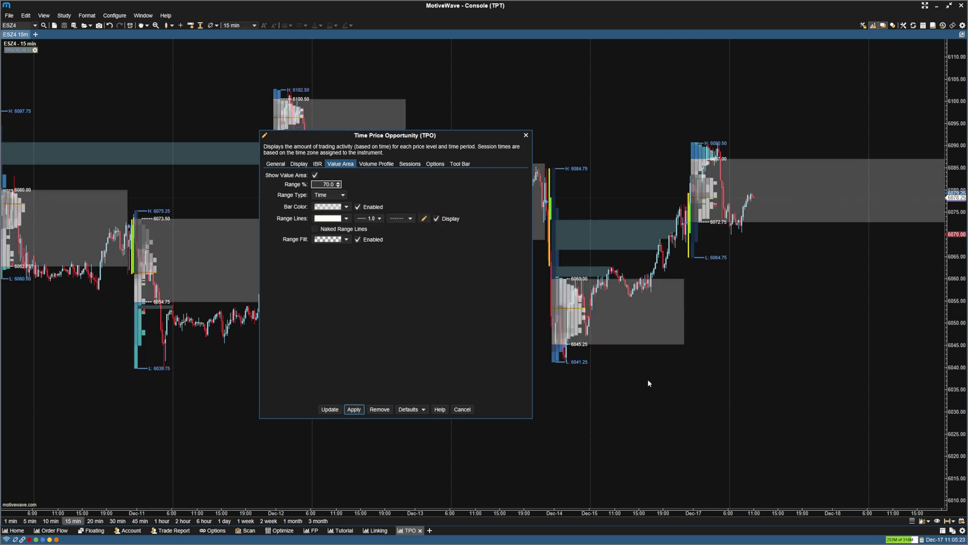
Step: Turn on the volume profile and show it without the Bid/Ask Volume split
click(361, 166)
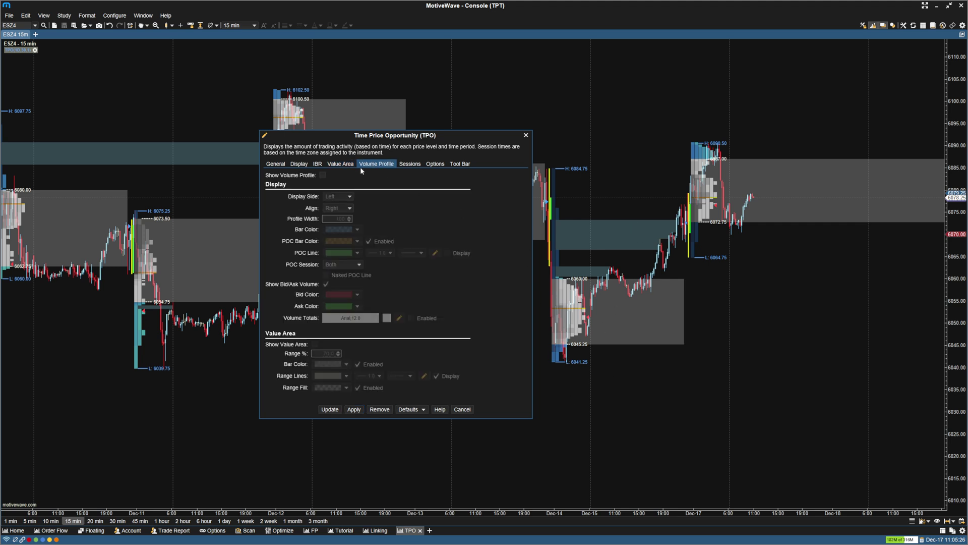
click(323, 175)
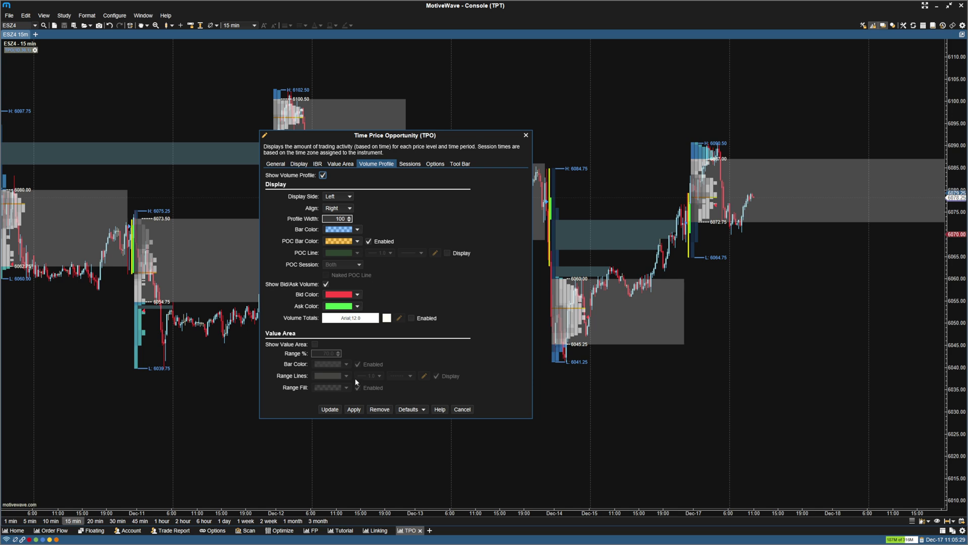
click(360, 413)
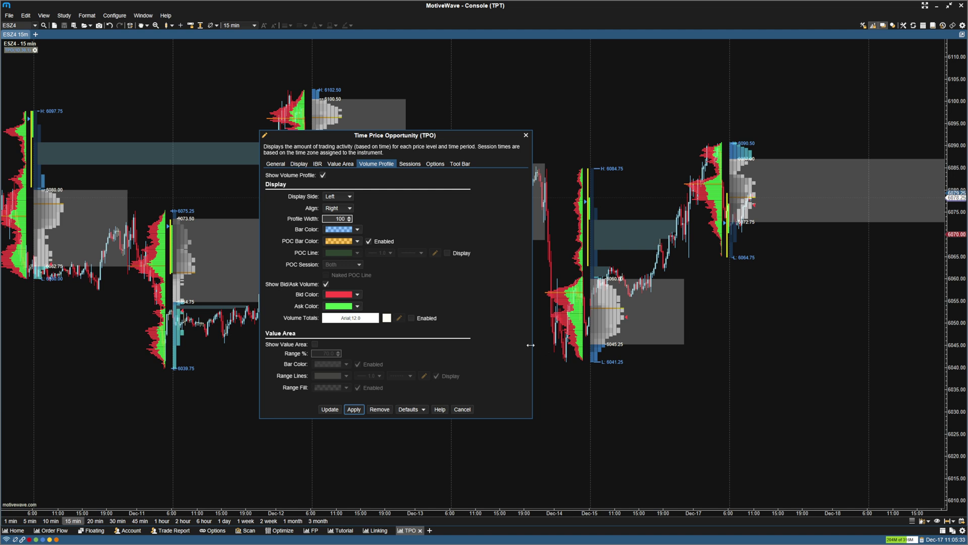
click(325, 283)
click(359, 412)
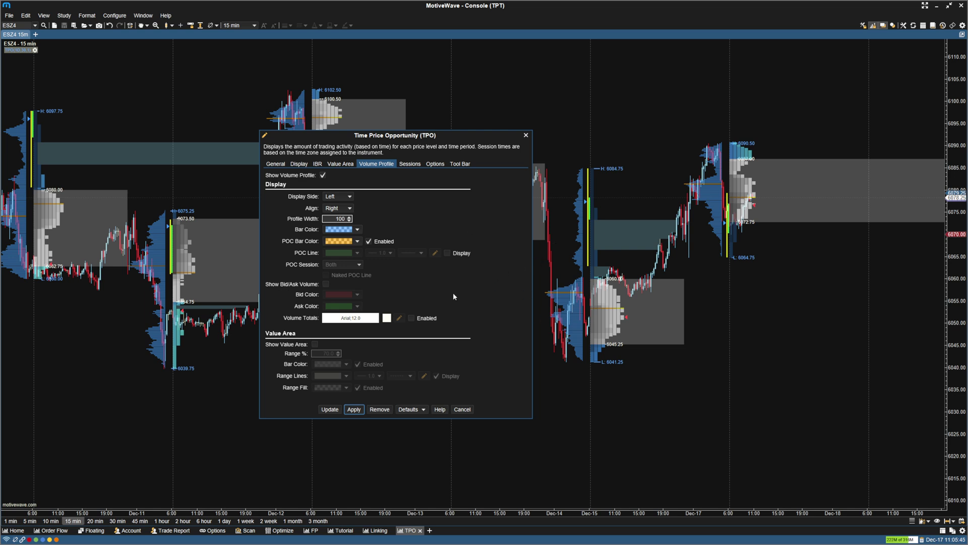
Step: Enable the volume profile's 70% value area with Range Lines Display and Range Fill both off
click(315, 346)
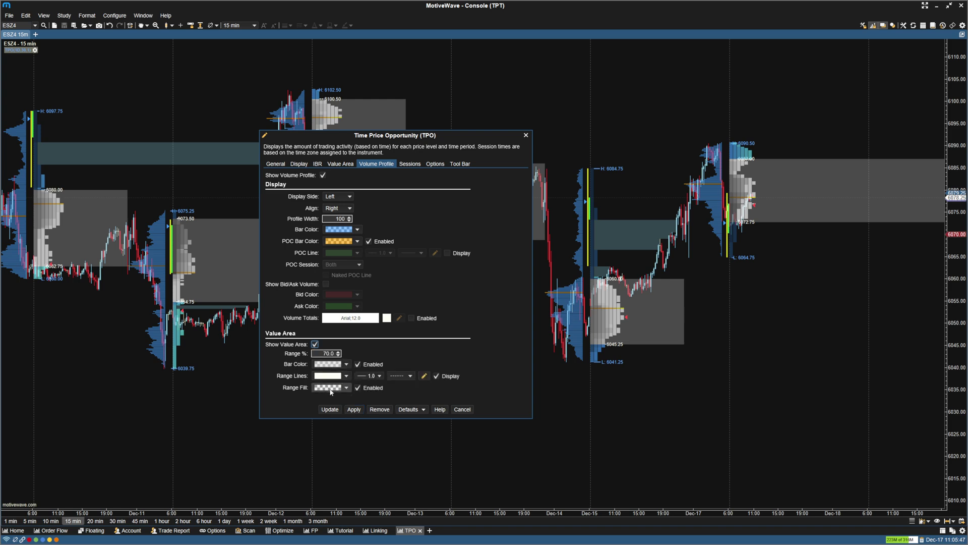
click(446, 377)
click(358, 388)
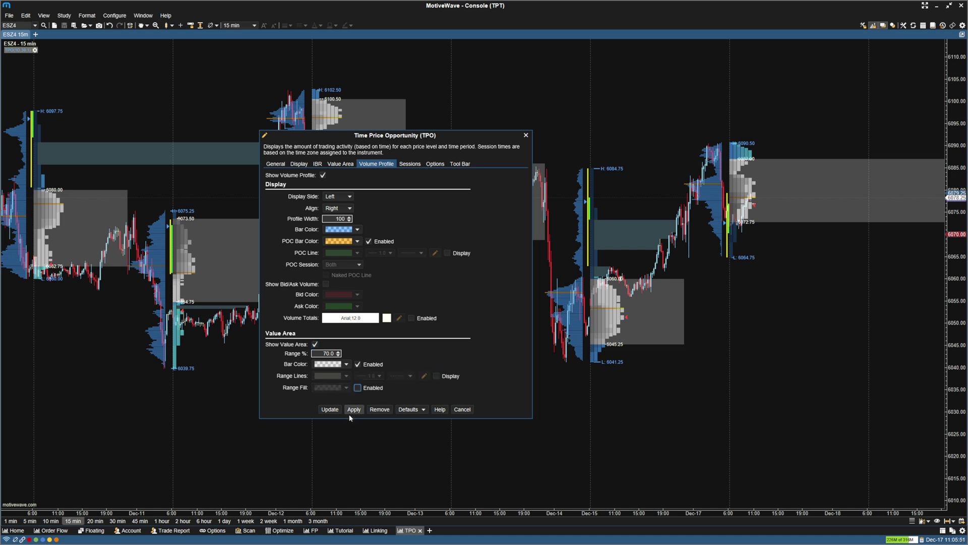
click(353, 411)
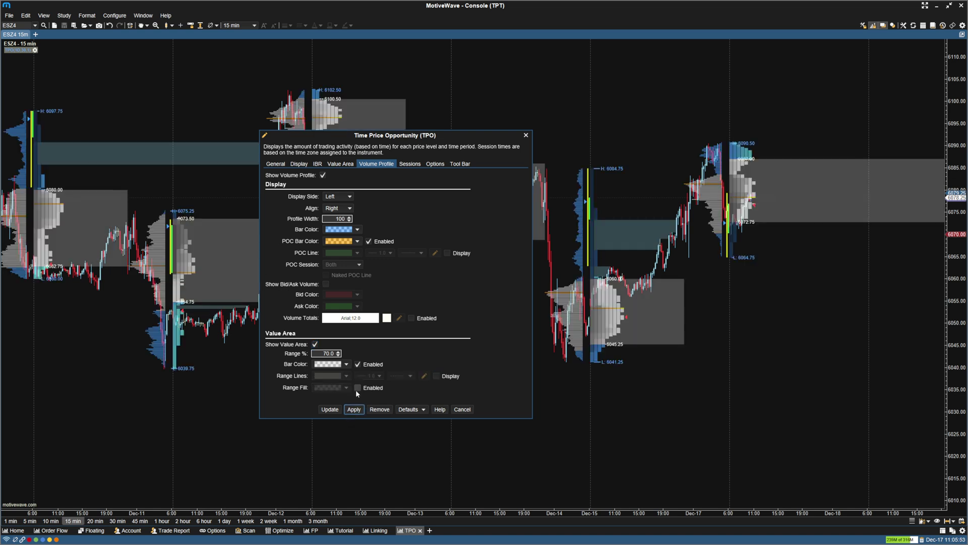
click(357, 388)
click(436, 376)
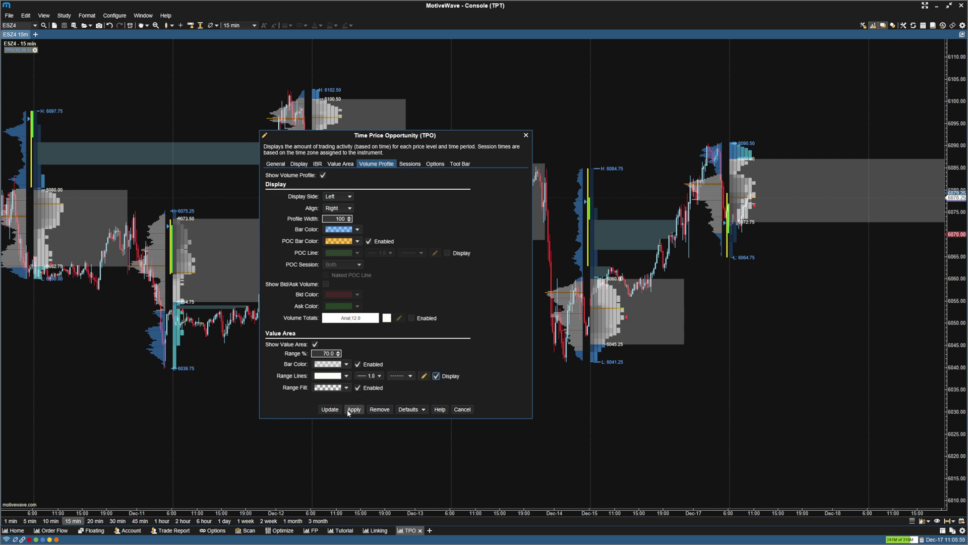
click(352, 410)
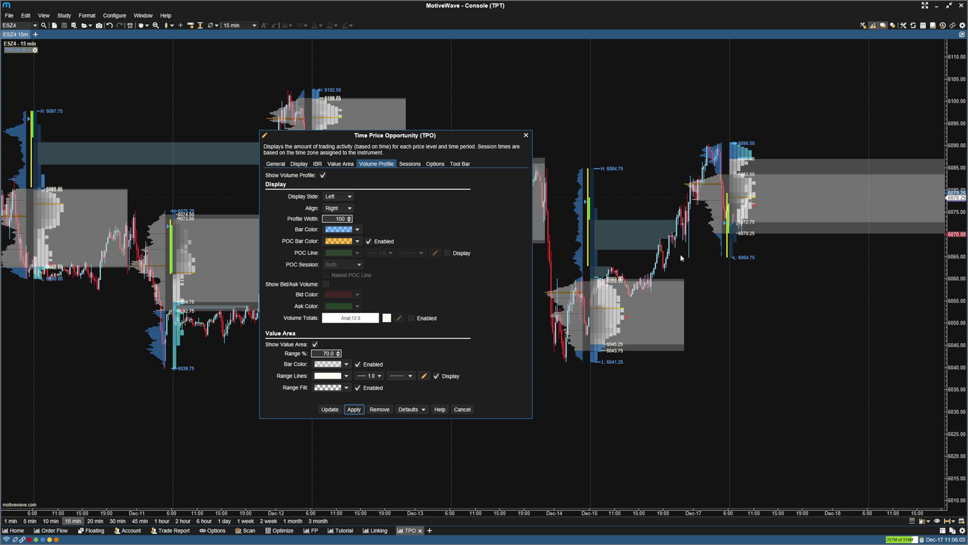
click(358, 388)
click(436, 376)
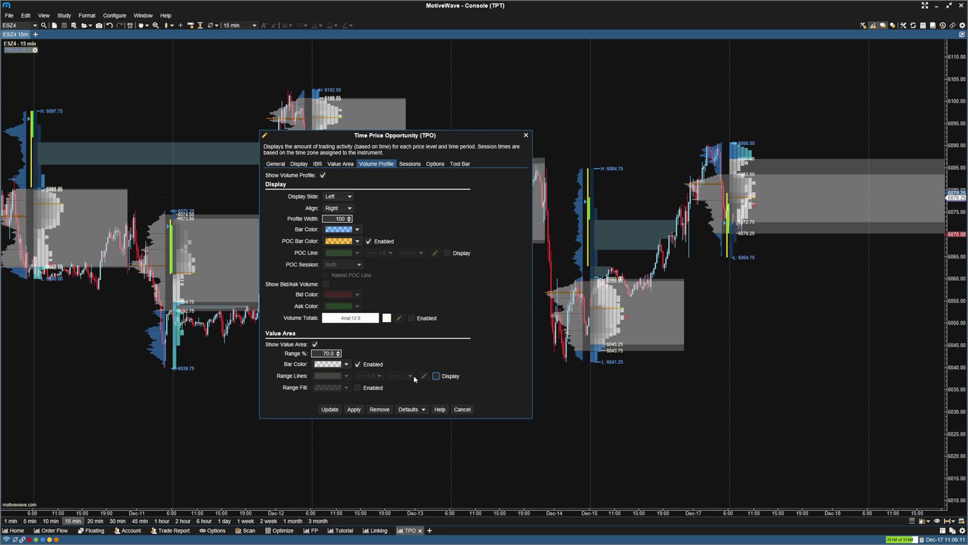
click(353, 410)
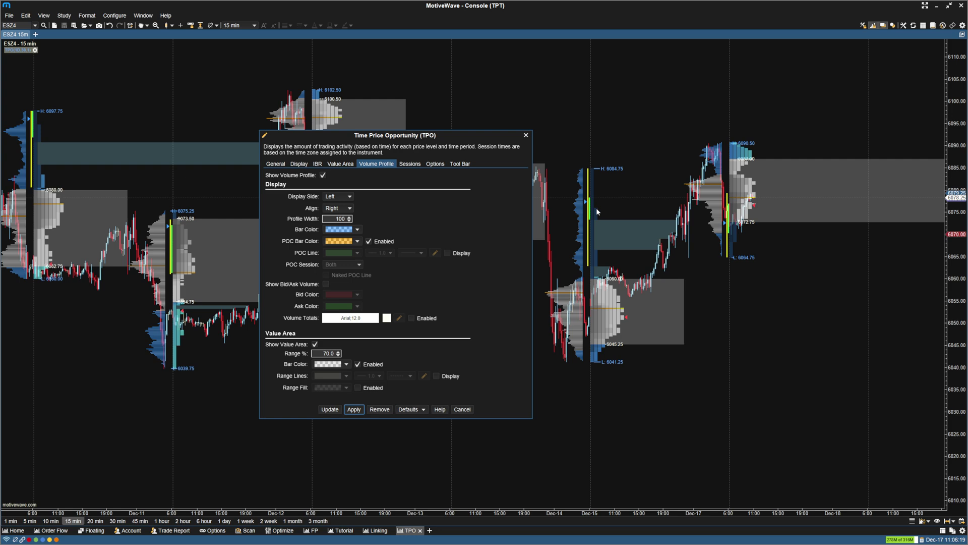
Step: Disable Open Range and IBR Range markings on the IBR tab
click(317, 164)
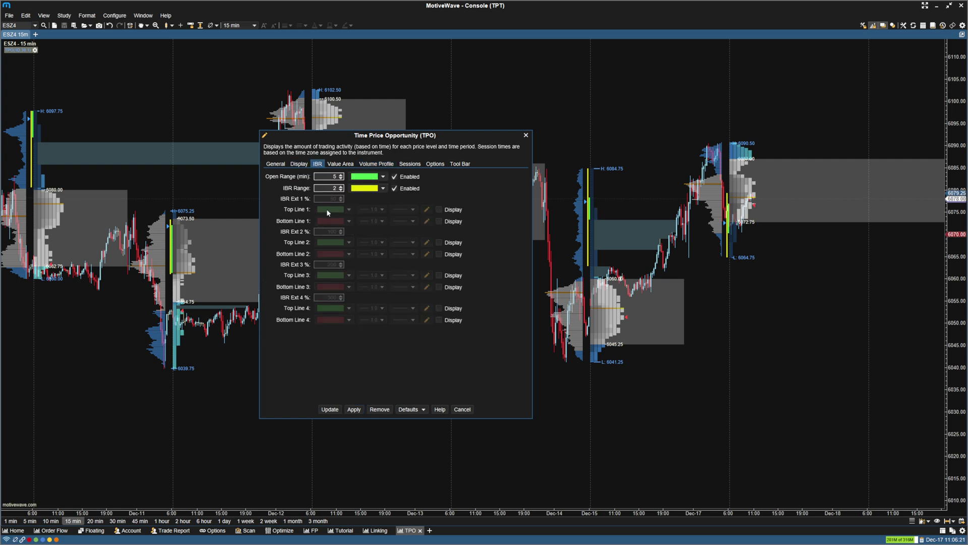
click(395, 188)
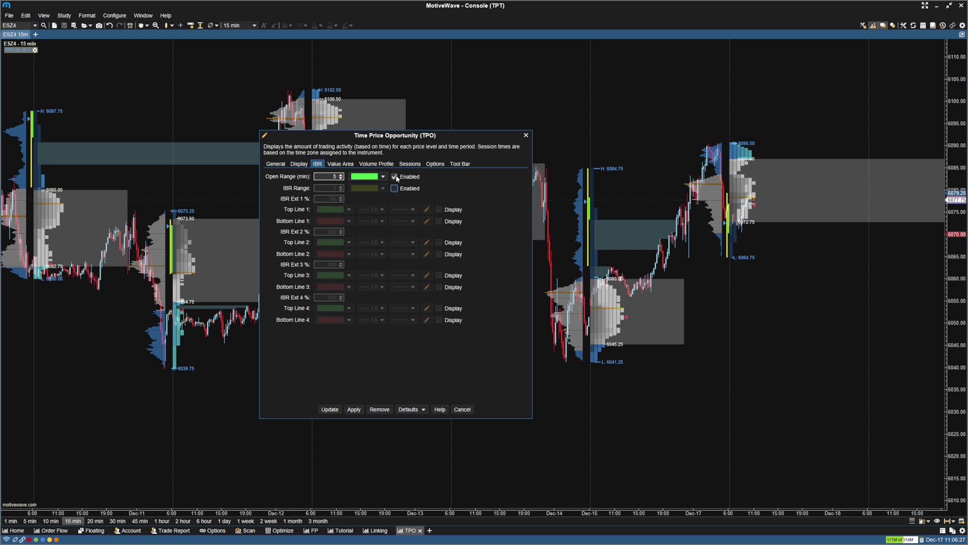
click(395, 176)
click(345, 413)
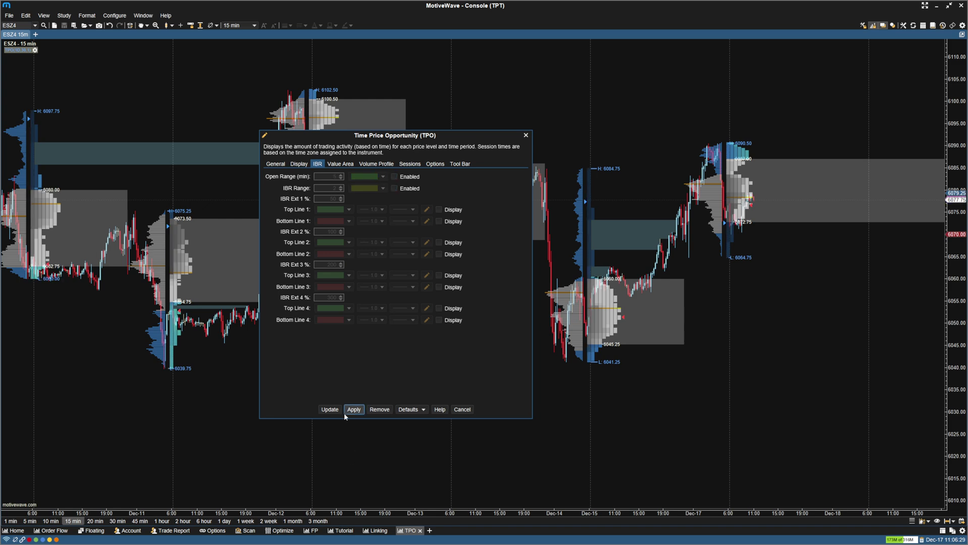
Step: Save the TPO settings with Update and close the dialog
click(330, 410)
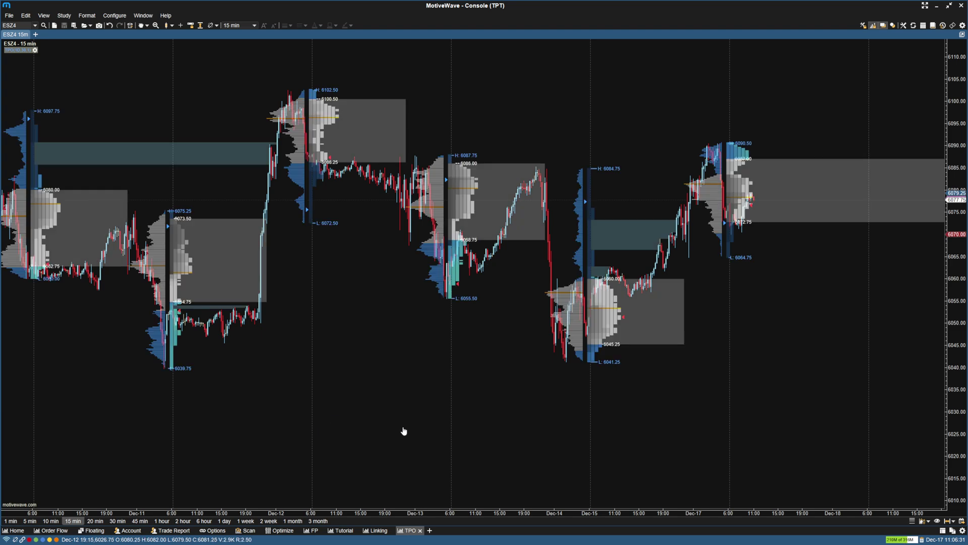
drag(402, 430, 532, 442)
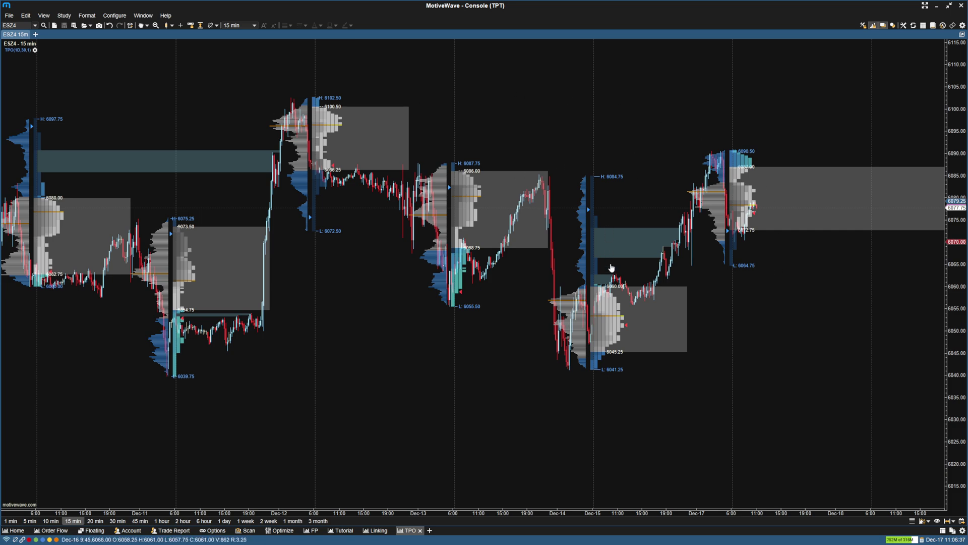
mouse_move(443, 214)
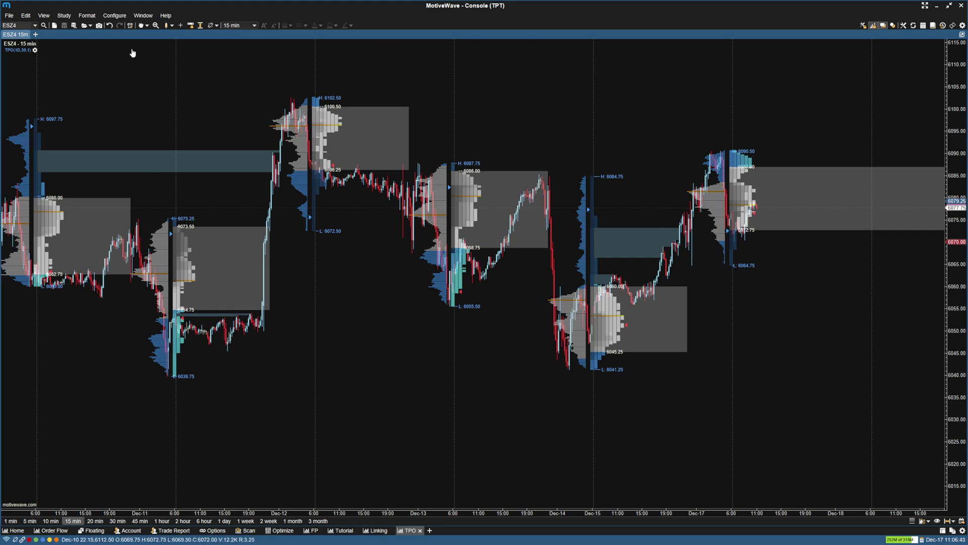
Step: Set the chart bar style to No Bars so only the TPO profiles remain
click(168, 26)
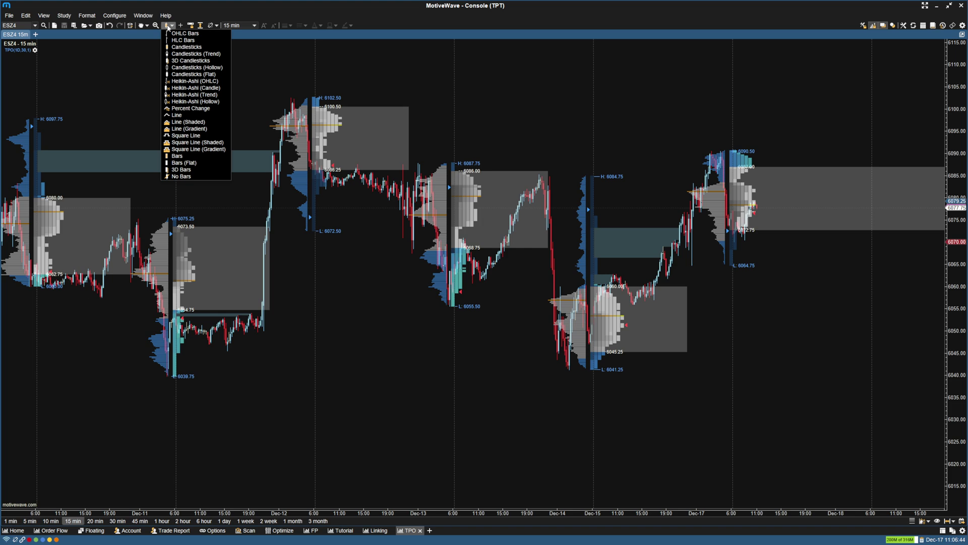
click(187, 177)
drag(471, 328, 444, 339)
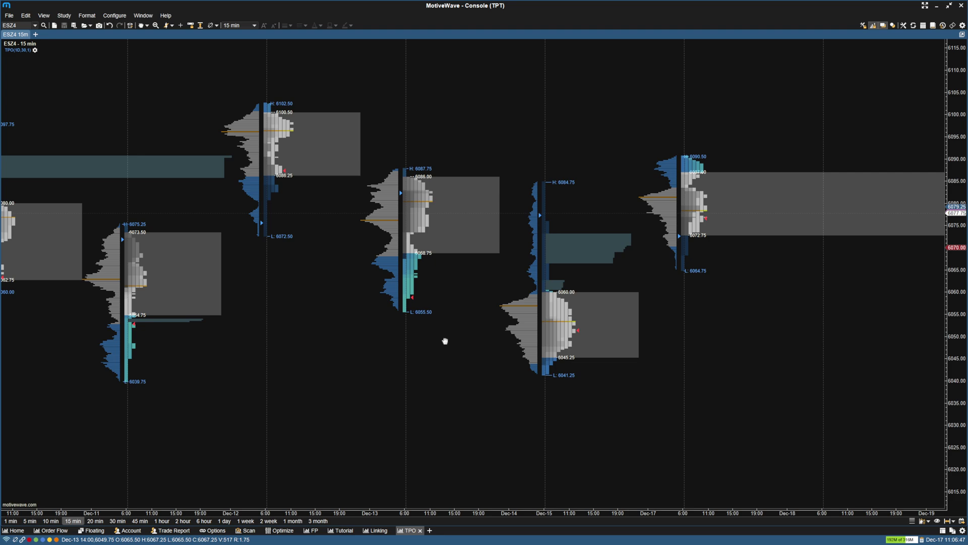
scroll(491, 513, down, 3)
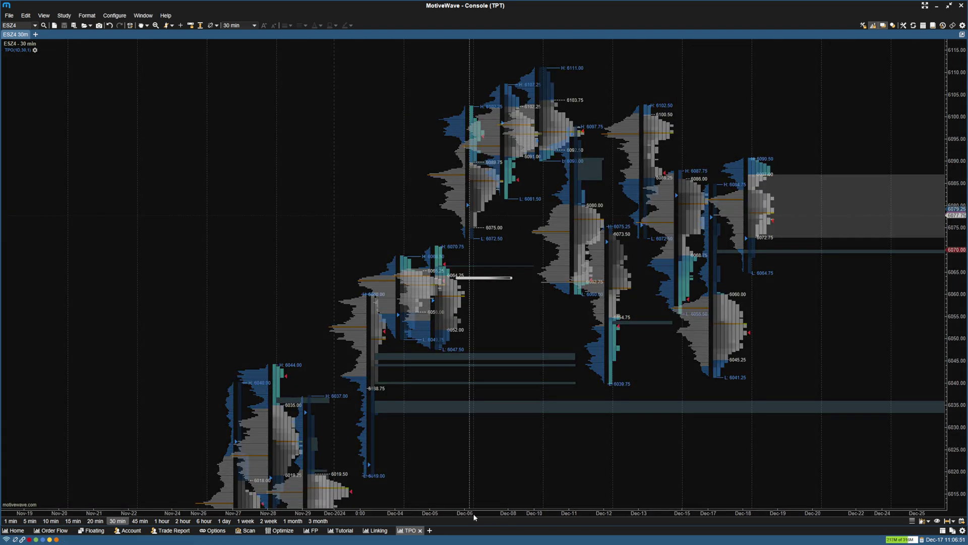
scroll(473, 513, down, 2)
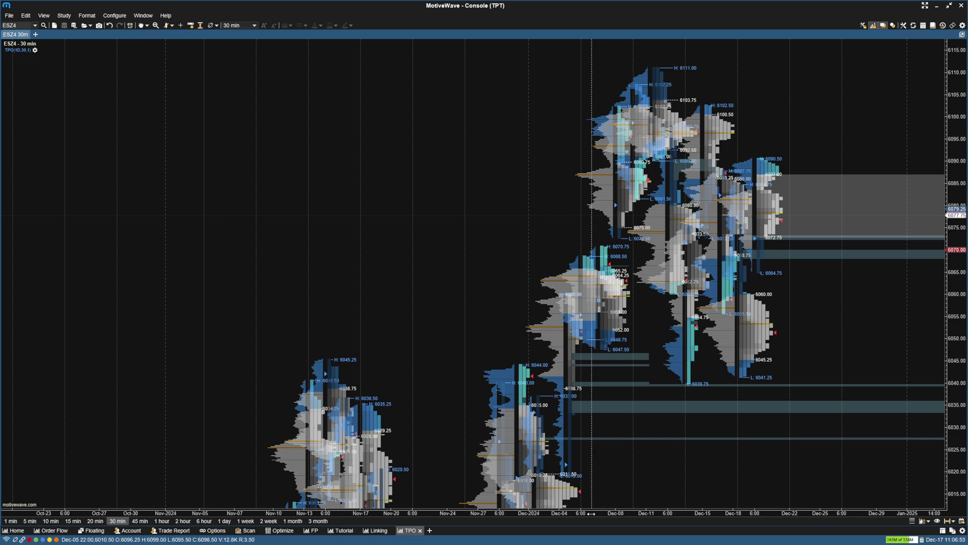
scroll(535, 511, up, 5)
scroll(702, 369, up, 5)
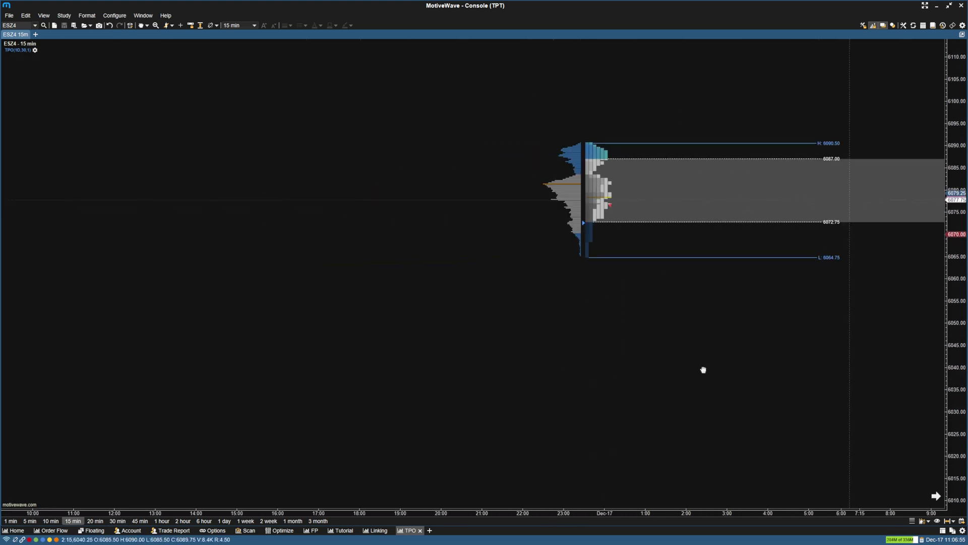
scroll(602, 513, down, 1)
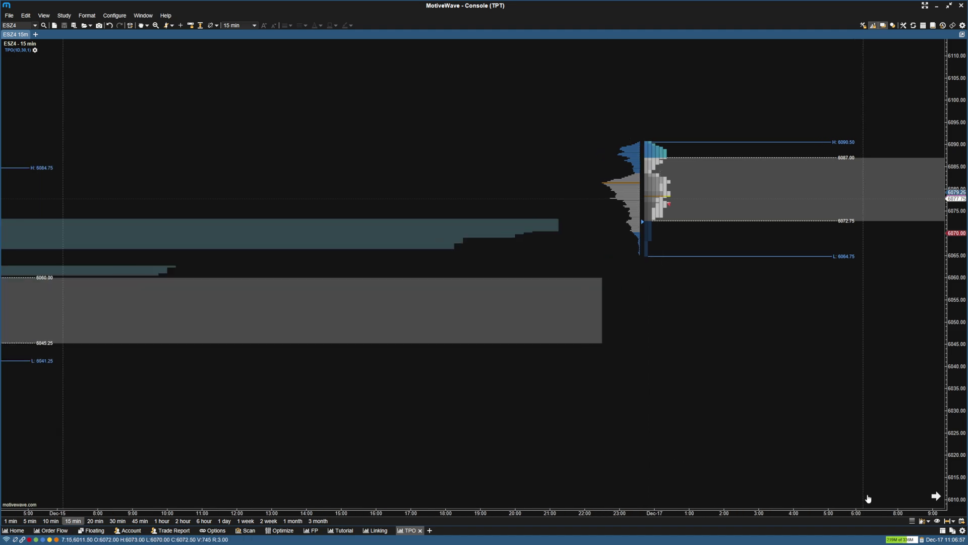
scroll(731, 511, down, 2)
scroll(737, 511, down, 3)
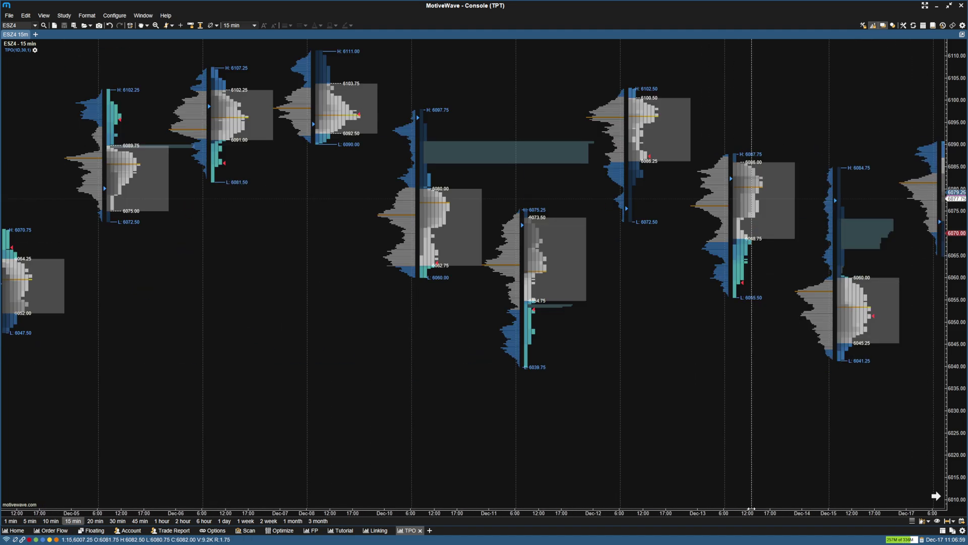
scroll(741, 511, up, 2)
drag(697, 439, 525, 302)
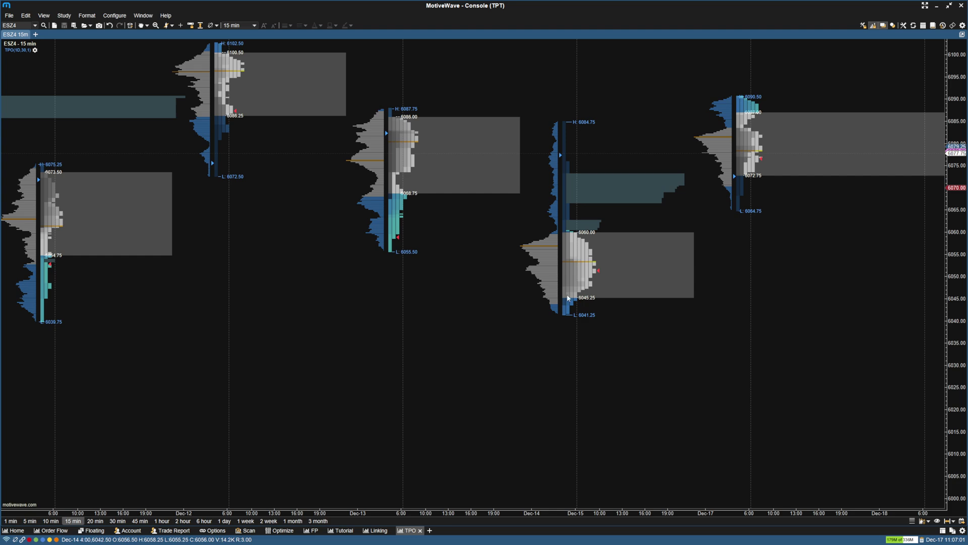
right_click(575, 239)
click(614, 304)
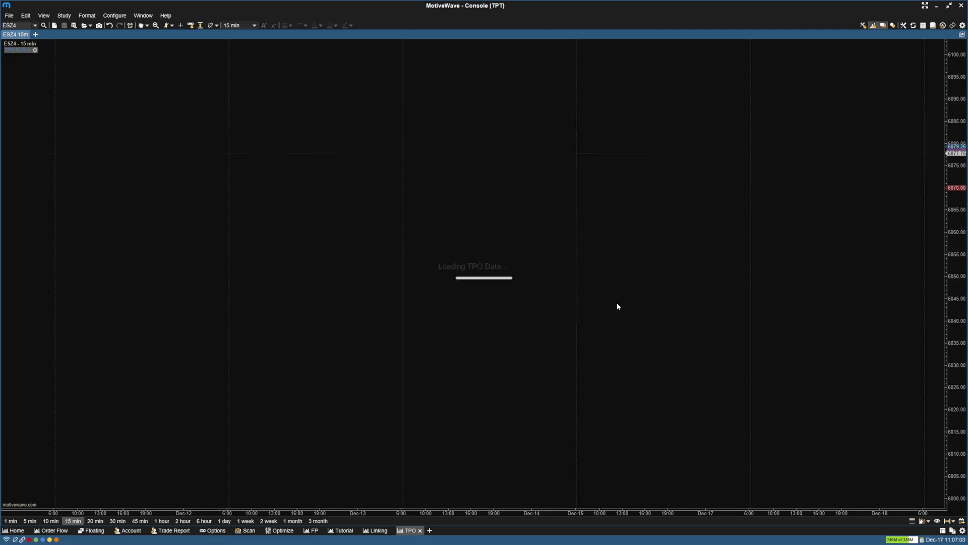
right_click(591, 253)
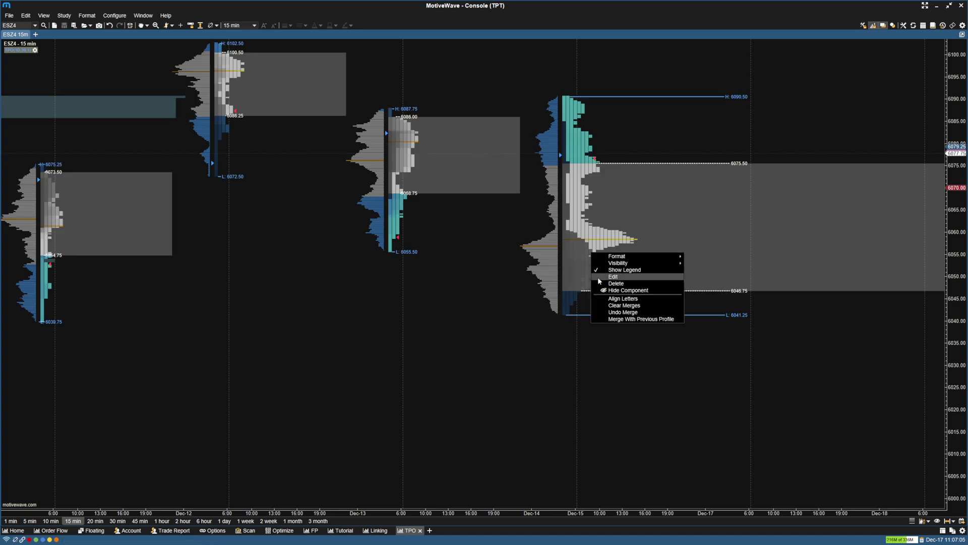
click(610, 312)
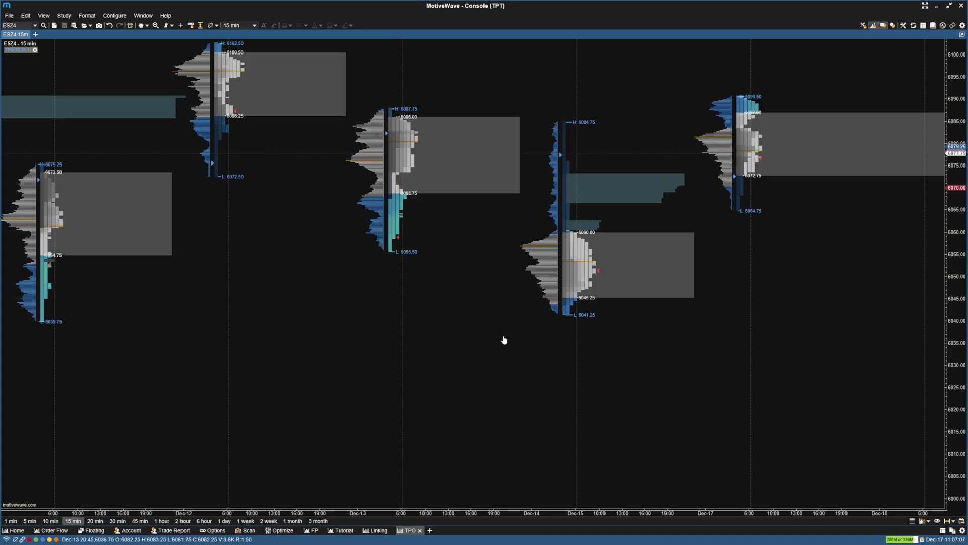
drag(503, 339, 359, 359)
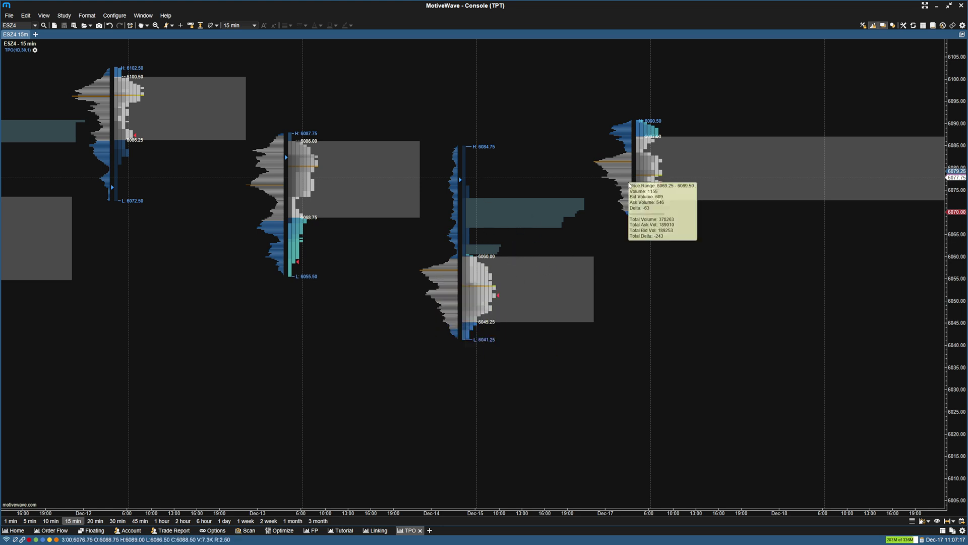
drag(510, 205, 540, 262)
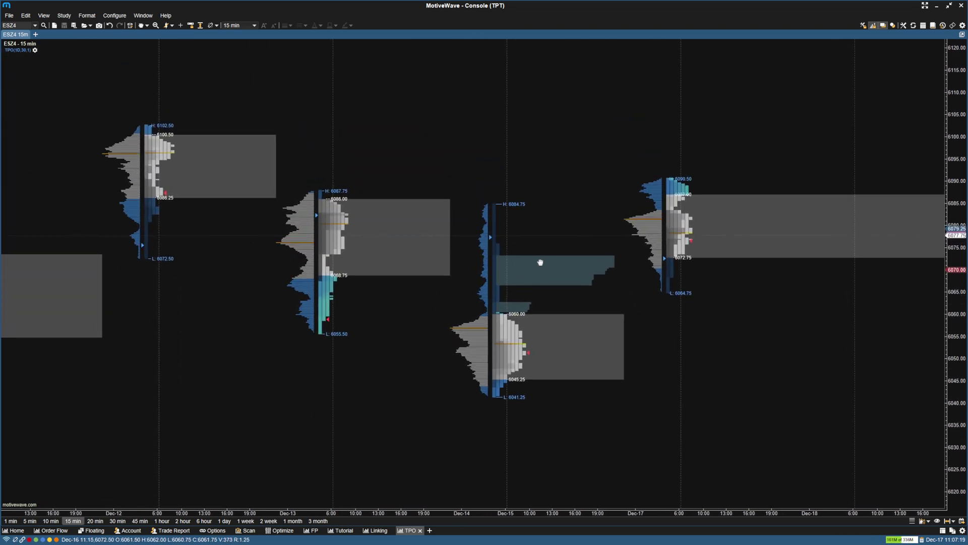